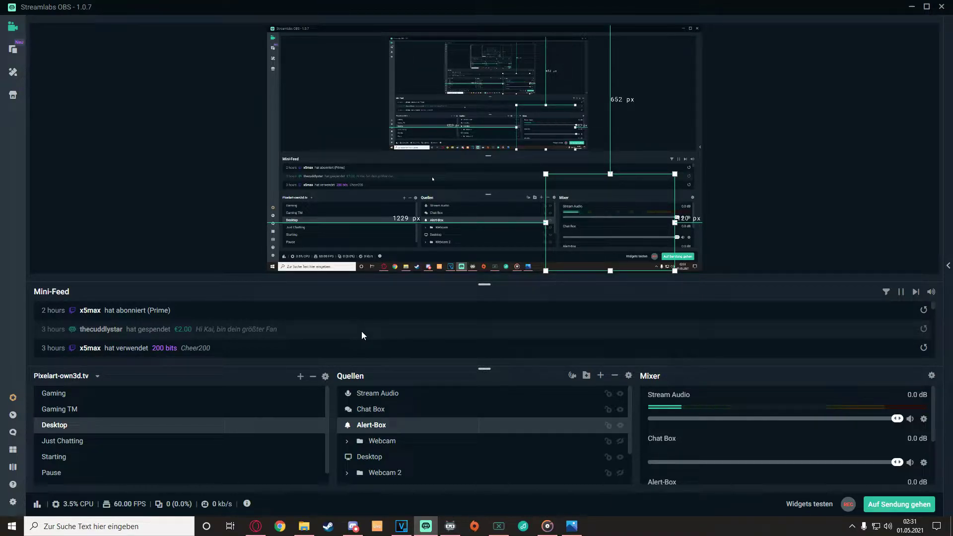
Open the Alert-Box properties, expand Bits, and show the Default alert's Medien settings.
right_click(379, 425)
click(438, 348)
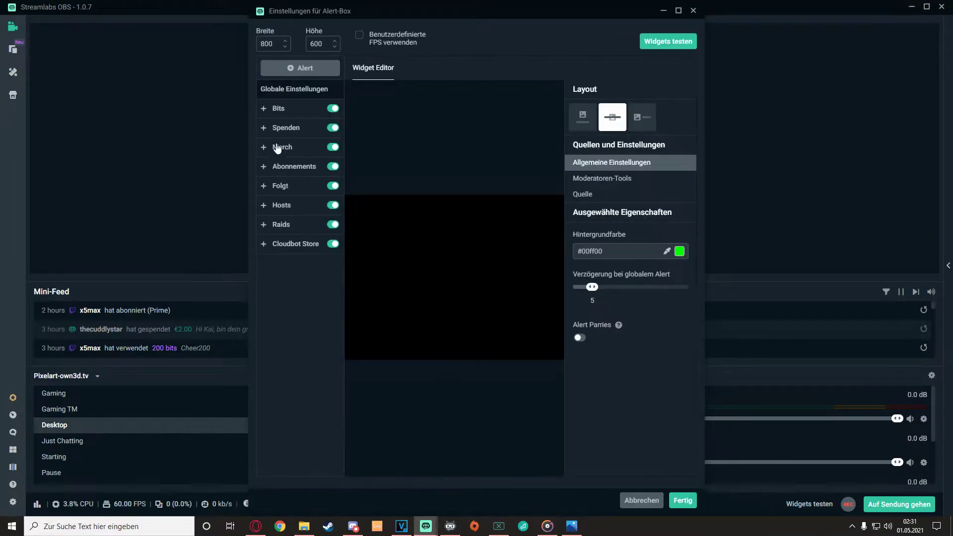
click(276, 108)
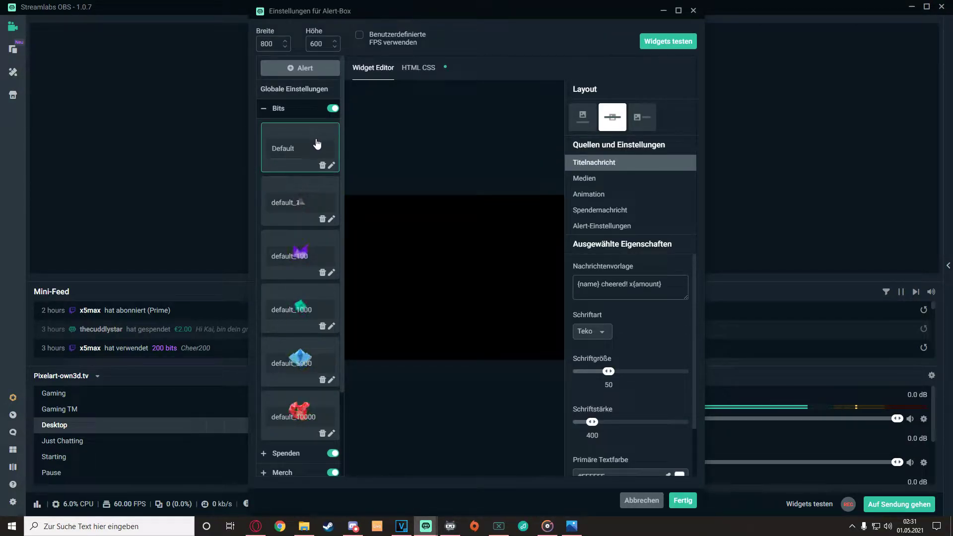
click(585, 178)
Open the Mediengalerie to browse the uploaded alert files.
click(630, 305)
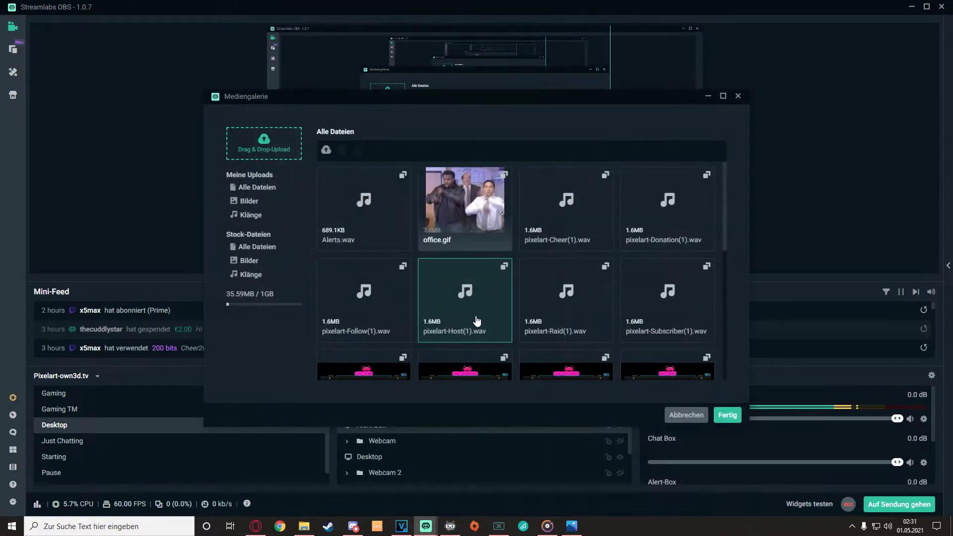
scroll(462, 234, down, 1)
scroll(468, 234, down, 2)
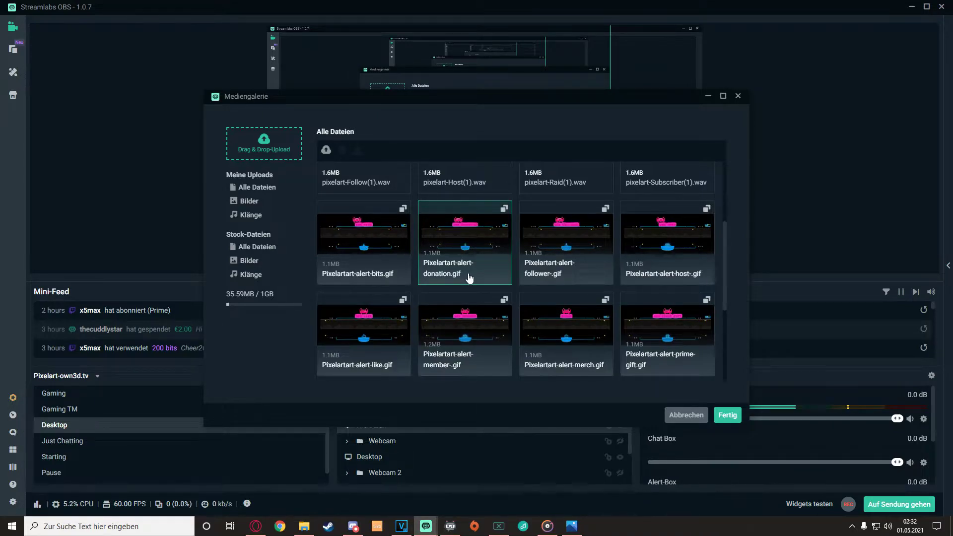
scroll(469, 279, up, 5)
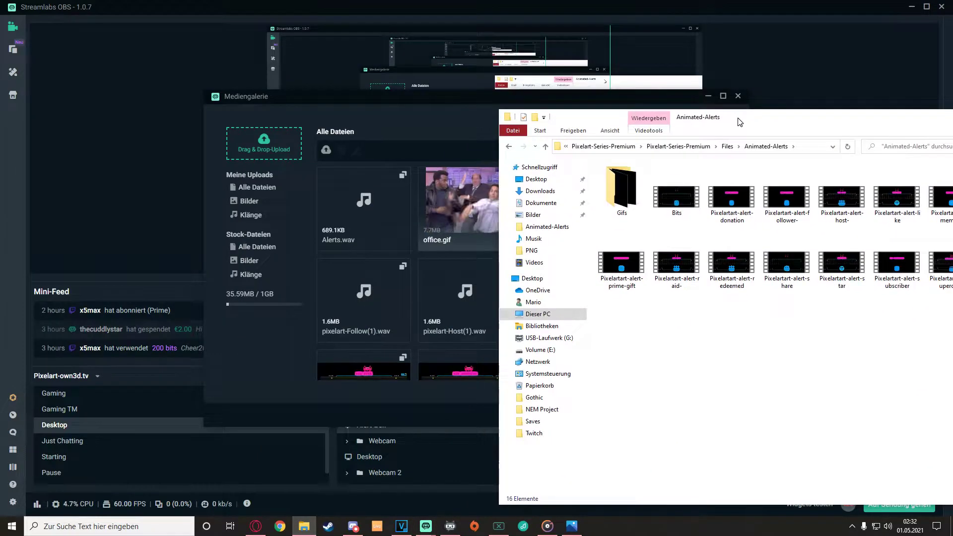
Check in Eigenschaften that the Bits file in Animated-Alerts is a WEBM file.
drag(738, 121, 700, 118)
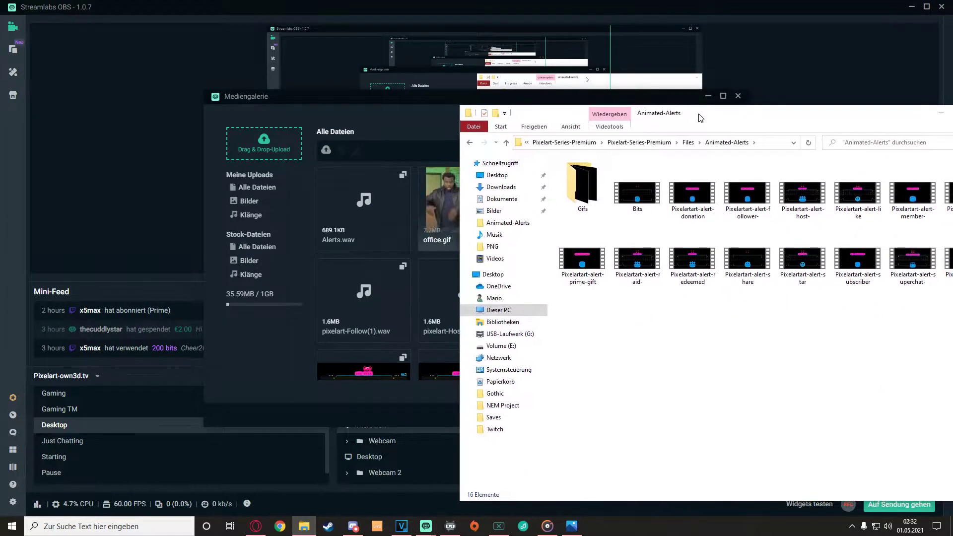
click(637, 192)
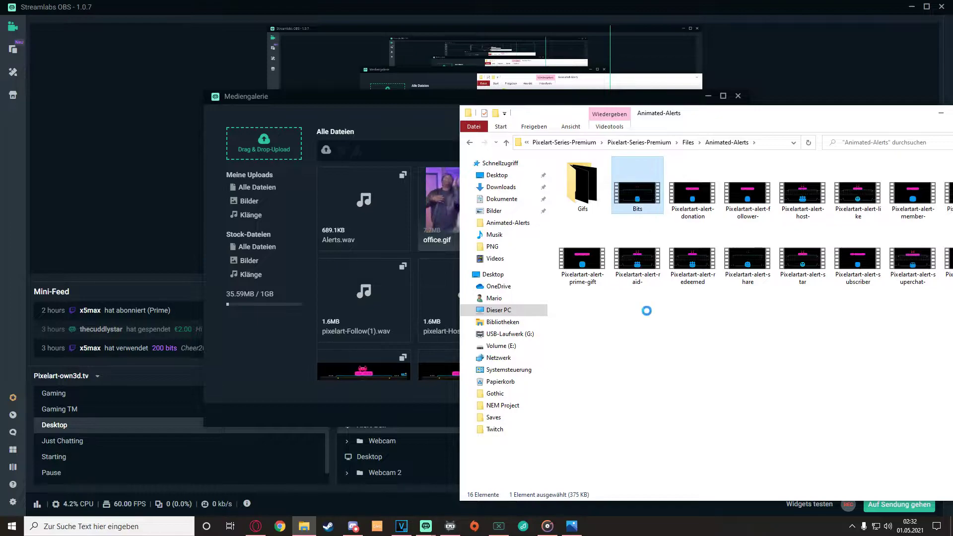
right_click(638, 187)
click(670, 414)
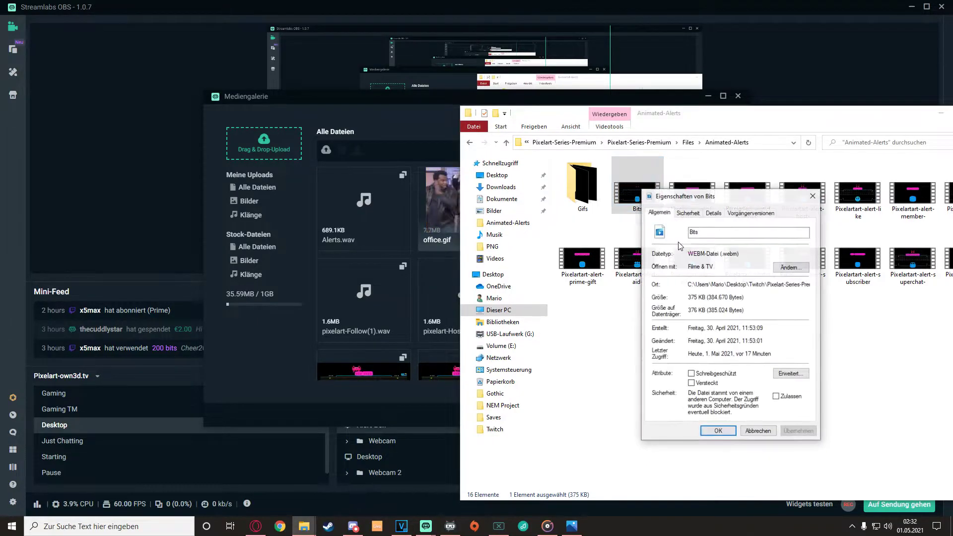
click(813, 195)
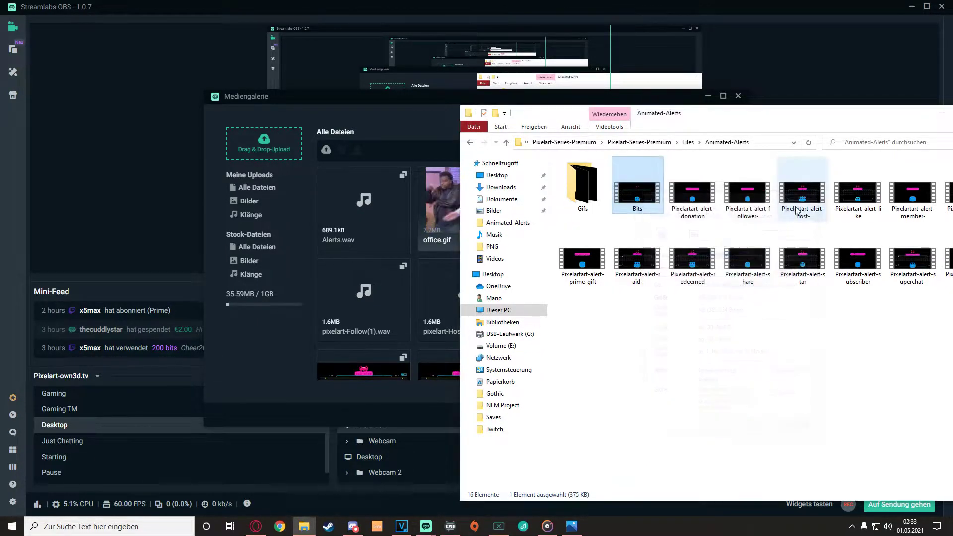
Upload Bits into the gallery's Drag & Drop-Upload area.
drag(637, 192, 433, 200)
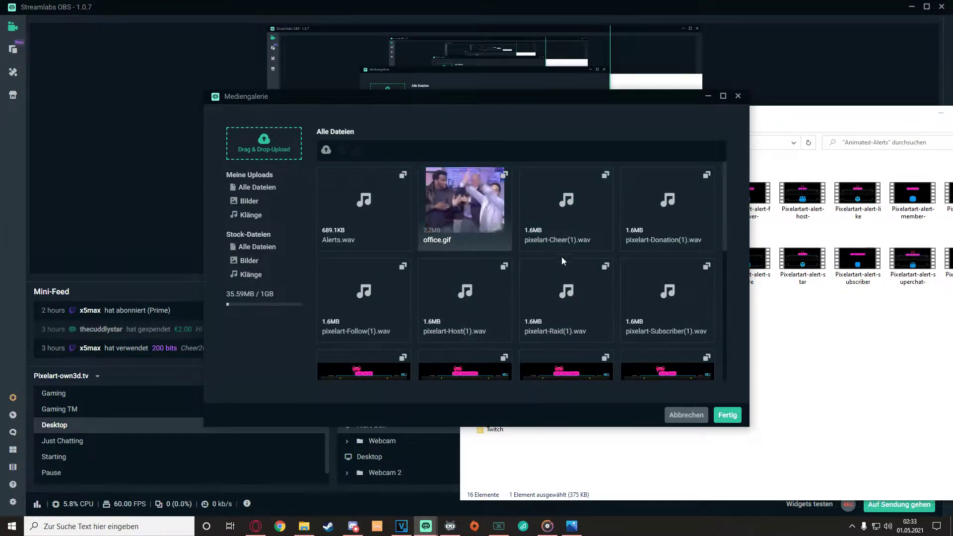
click(505, 227)
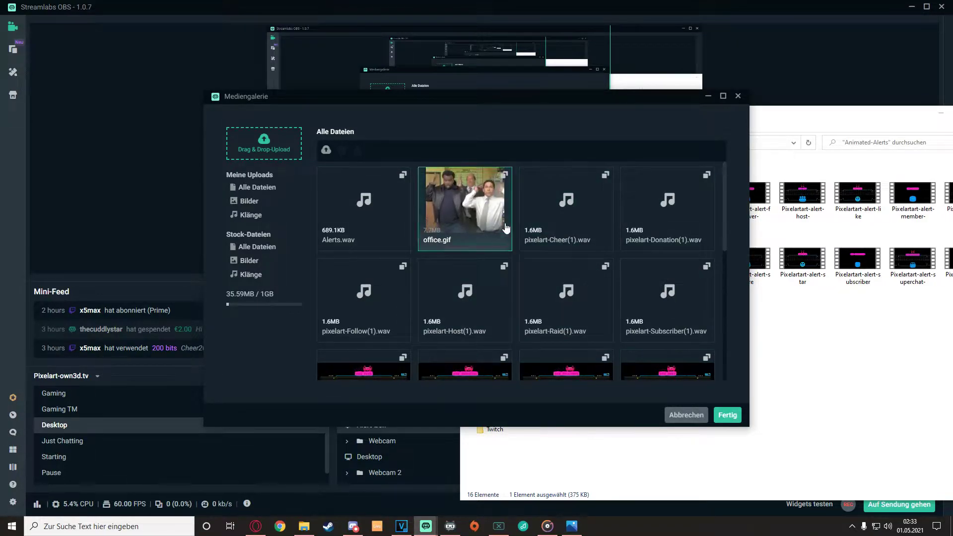
click(937, 118)
Close the OBS dialogs and open the Images Gallery for the dashboard's Bits alert.
click(644, 495)
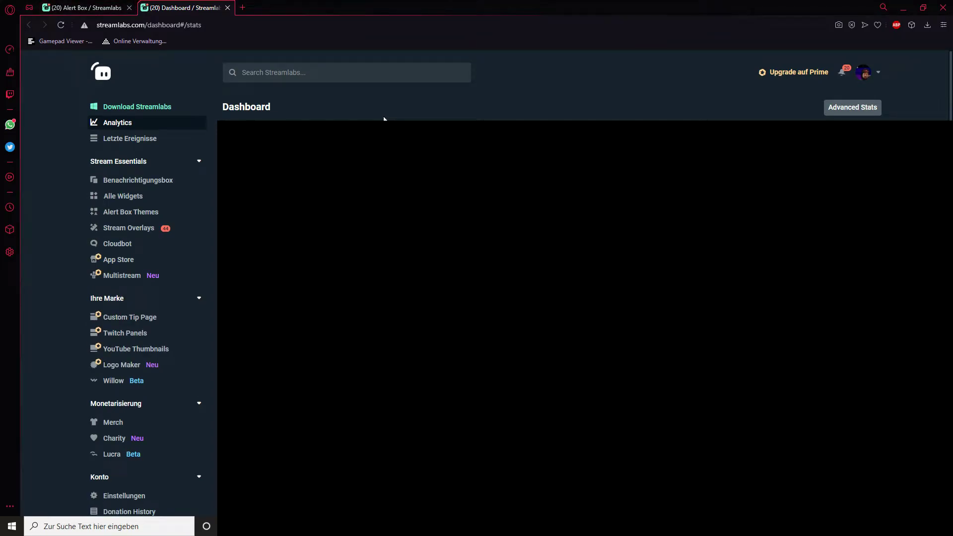
click(138, 180)
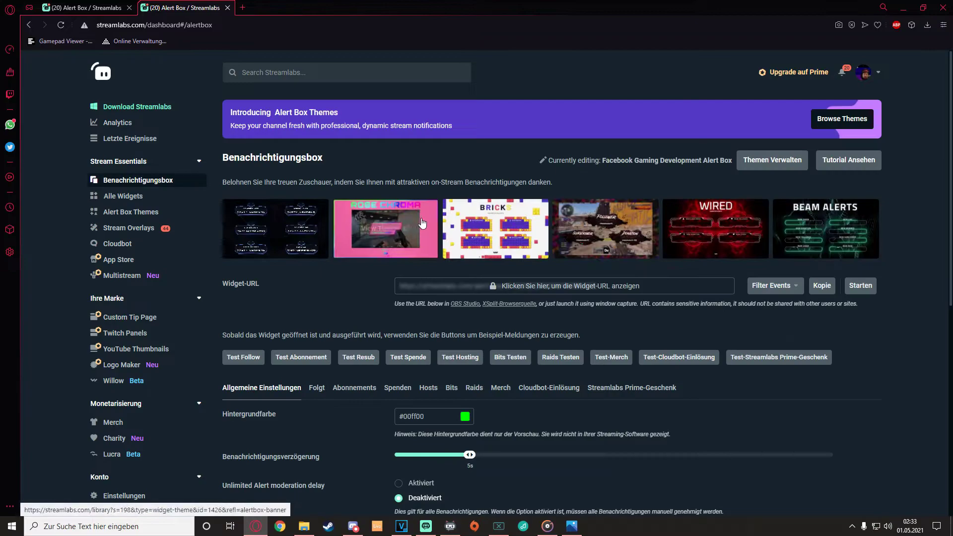
scroll(644, 335, down, 2)
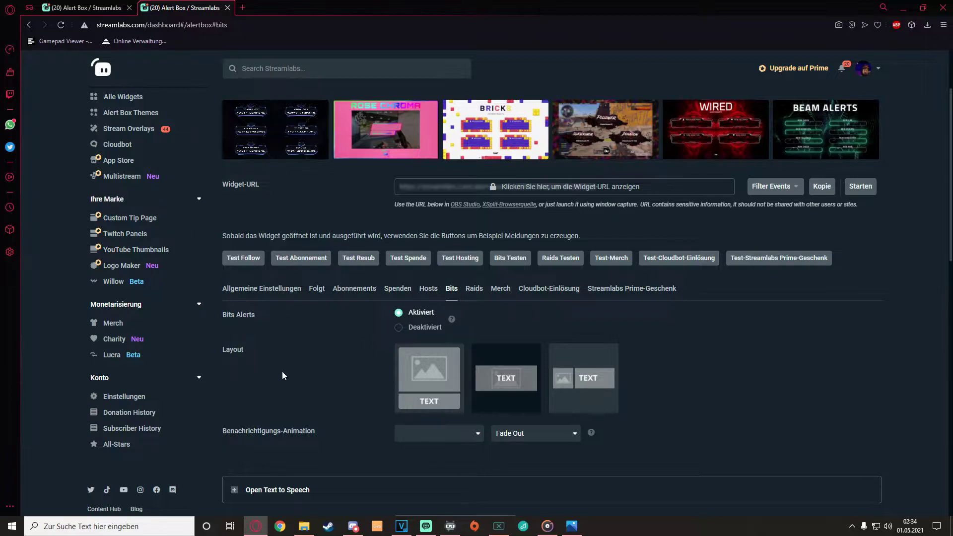
scroll(282, 372, down, 3)
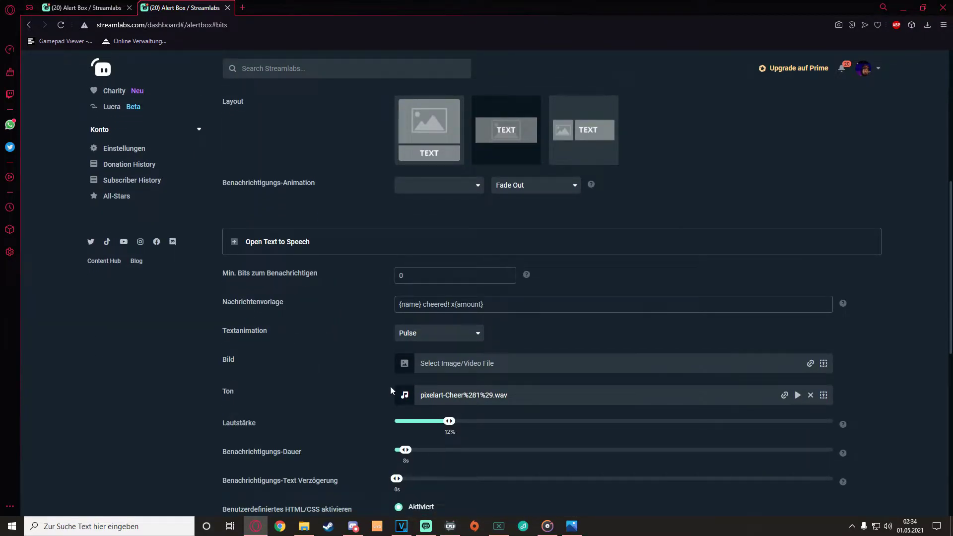
click(822, 364)
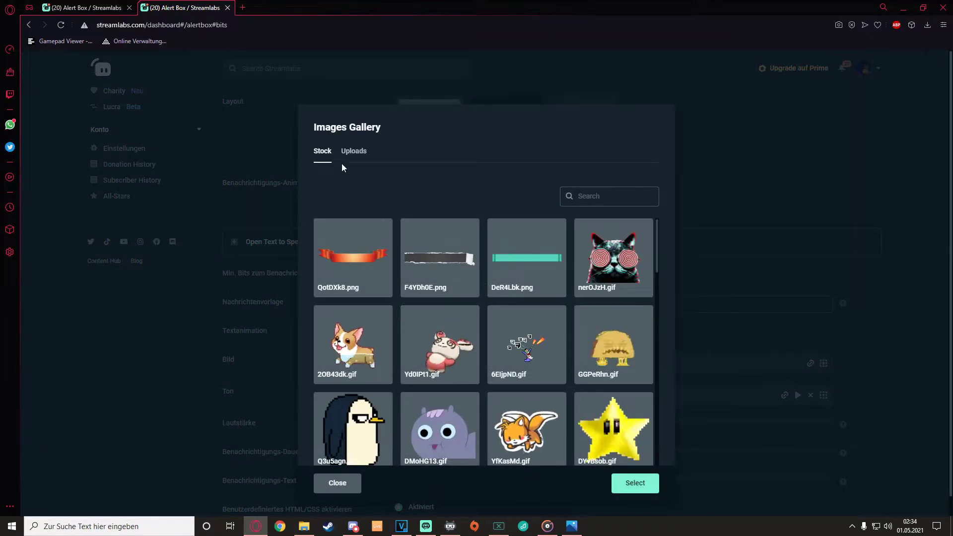
Show the gallery Uploads with the Animated-Alerts Explorer window placed beside it.
click(354, 152)
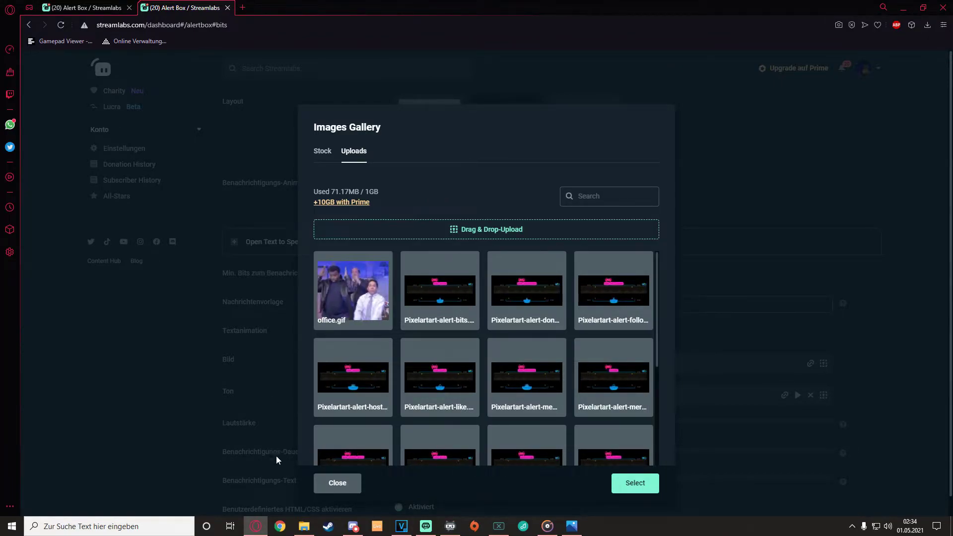
click(303, 526)
drag(611, 108, 694, 108)
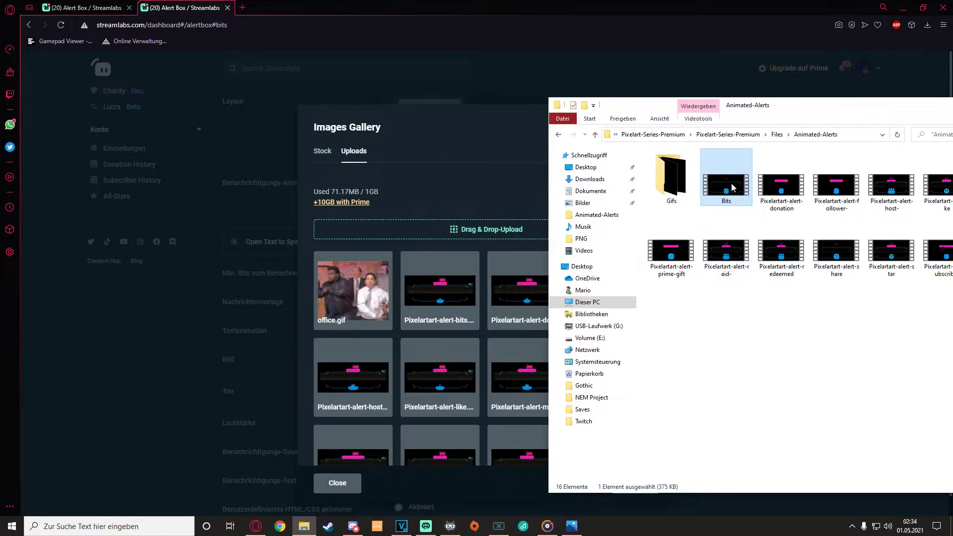
Upload Bits.webm and set it as the Bits alert's Bild.
drag(726, 186, 449, 272)
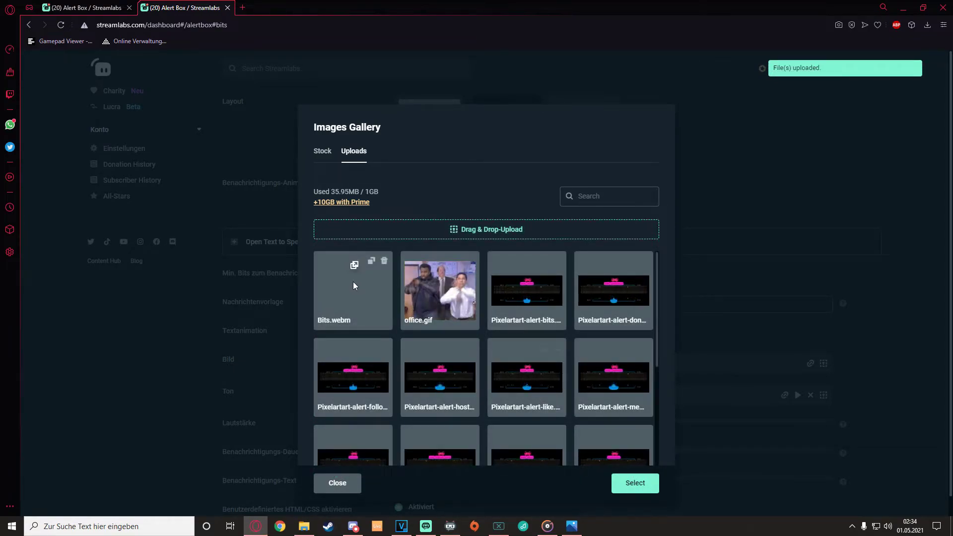
click(362, 295)
click(633, 485)
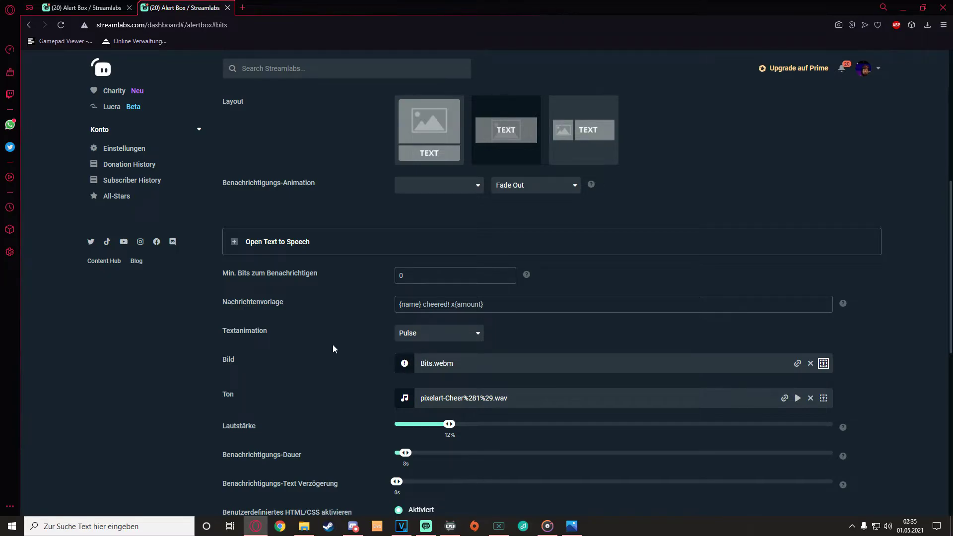
scroll(332, 349, down, 3)
scroll(327, 348, up, 4)
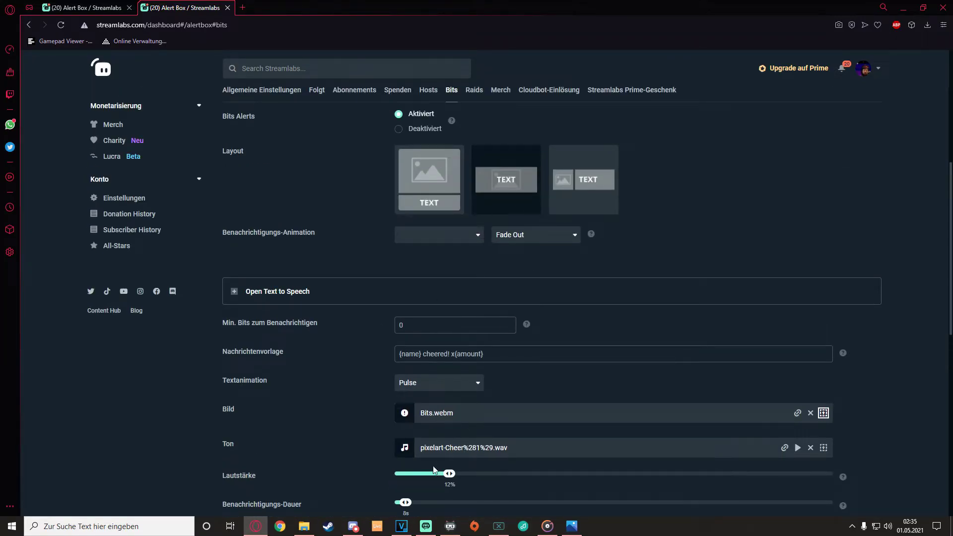
click(425, 526)
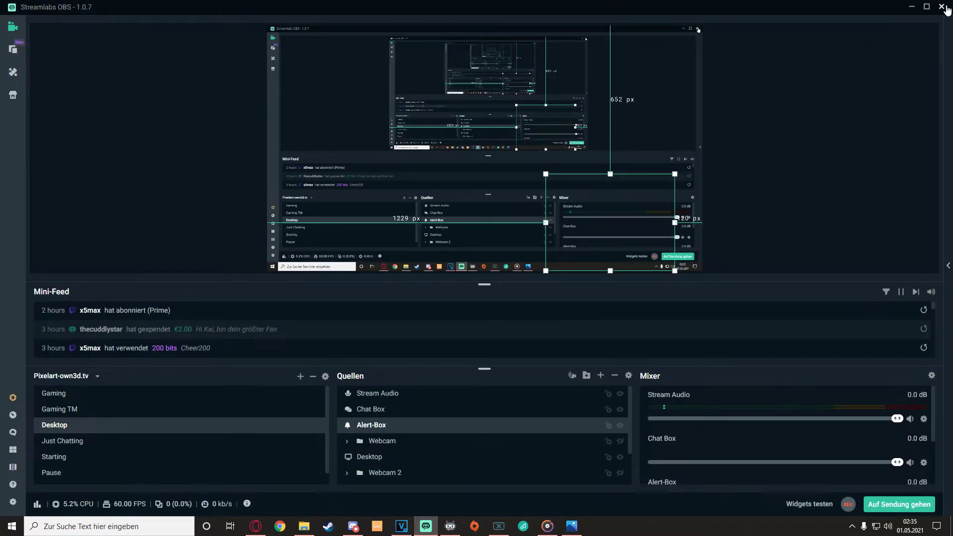
Return to Streamlabs OBS and open the Alert-Box source's Eigenschaften.
click(948, 7)
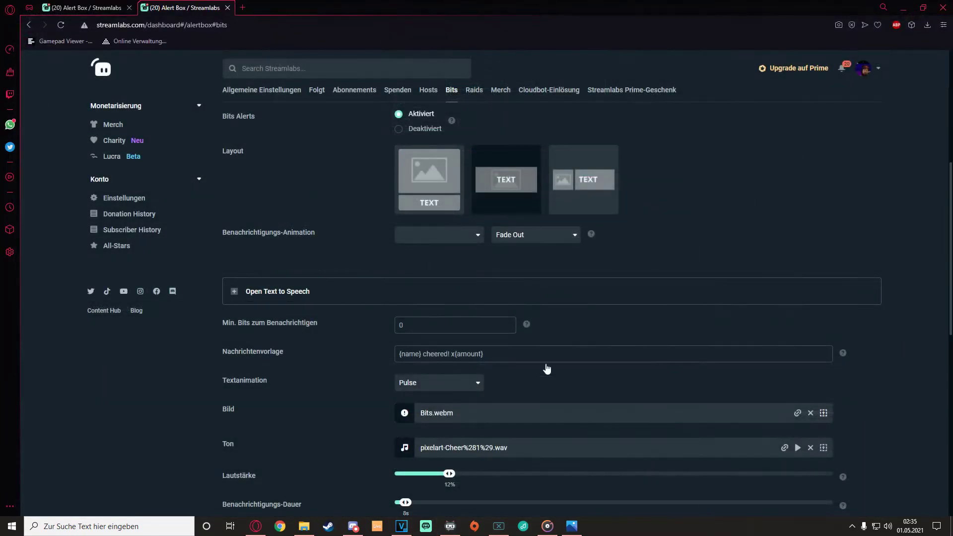
click(424, 526)
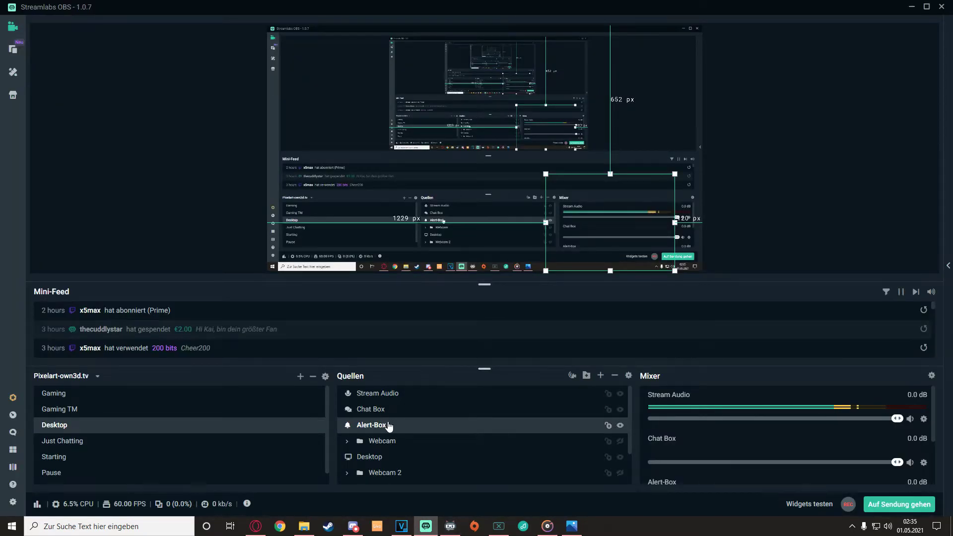
right_click(390, 422)
click(424, 342)
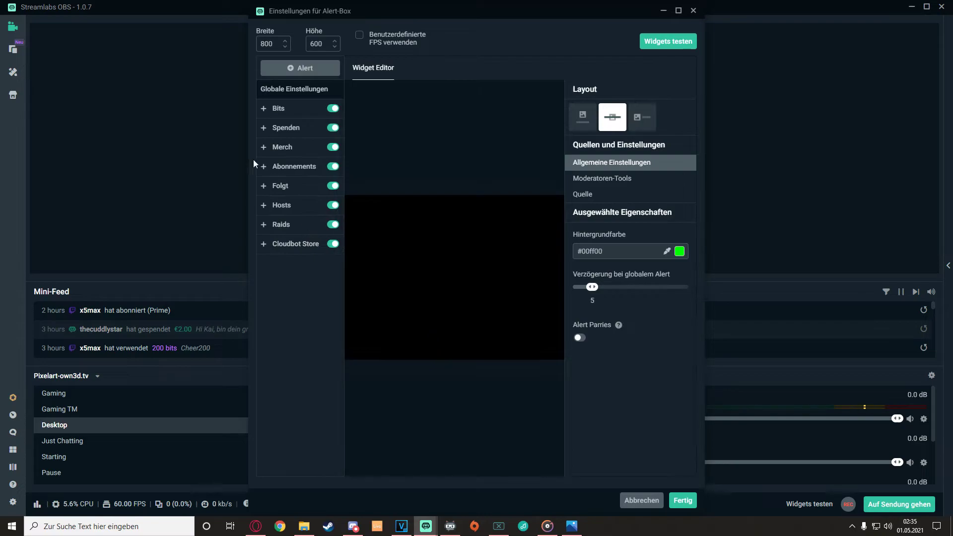
Pick Bits.webm from the Mediengalerie as the default Bits alert's media.
click(265, 110)
click(577, 179)
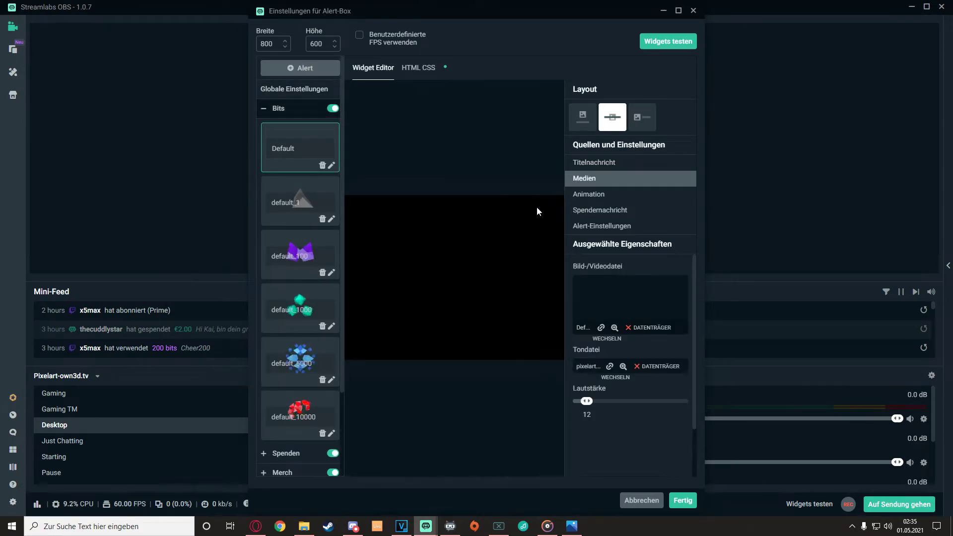
click(652, 328)
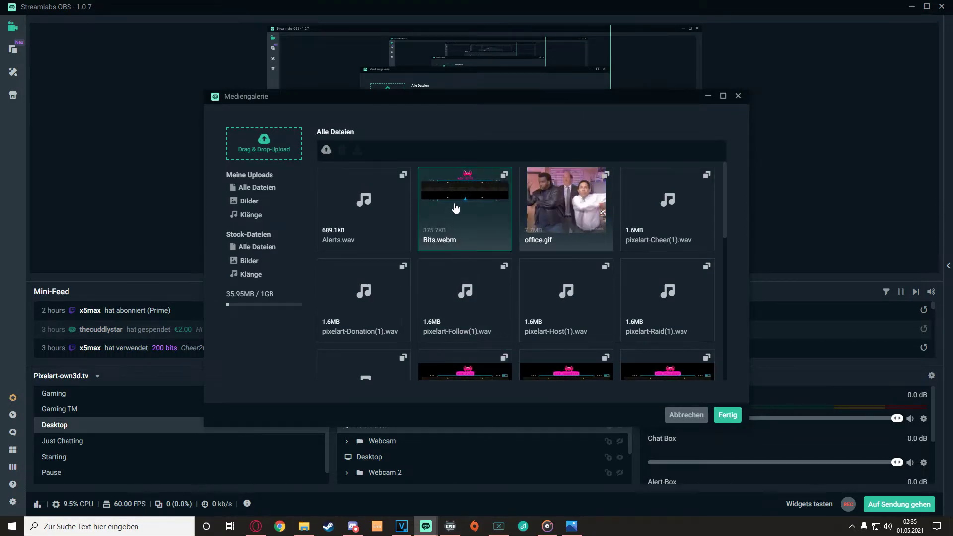
click(463, 206)
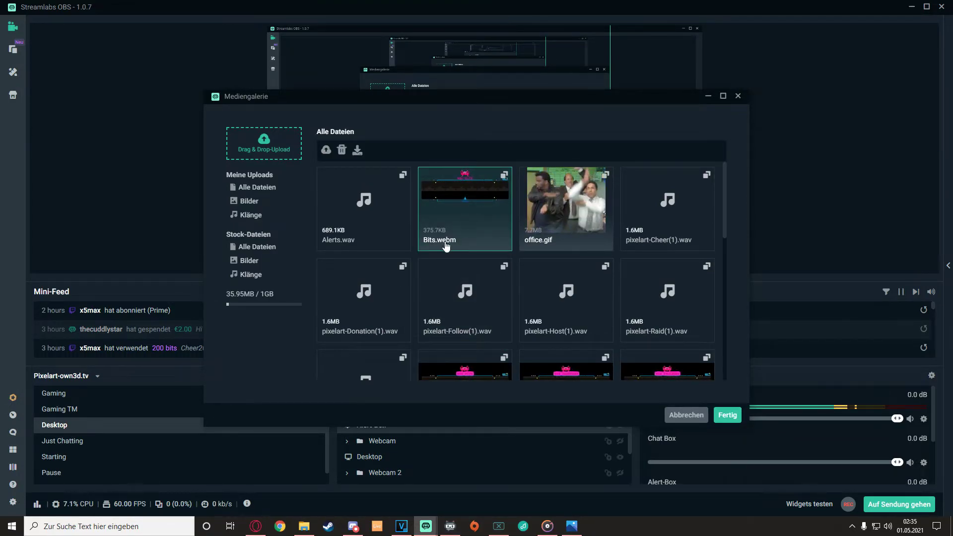
click(727, 414)
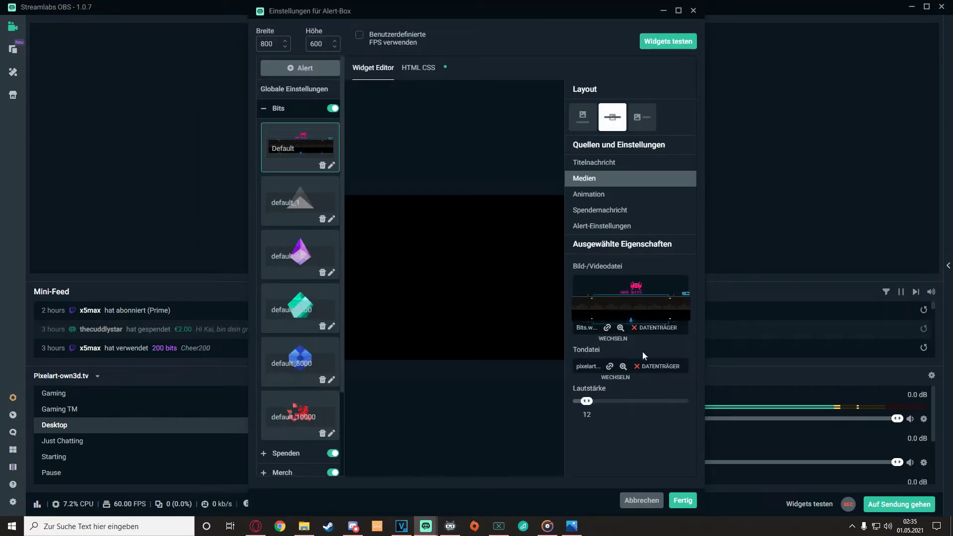
Save the Alert-Box settings, recheck the Bits alert, and show the Widgets testen options.
click(683, 500)
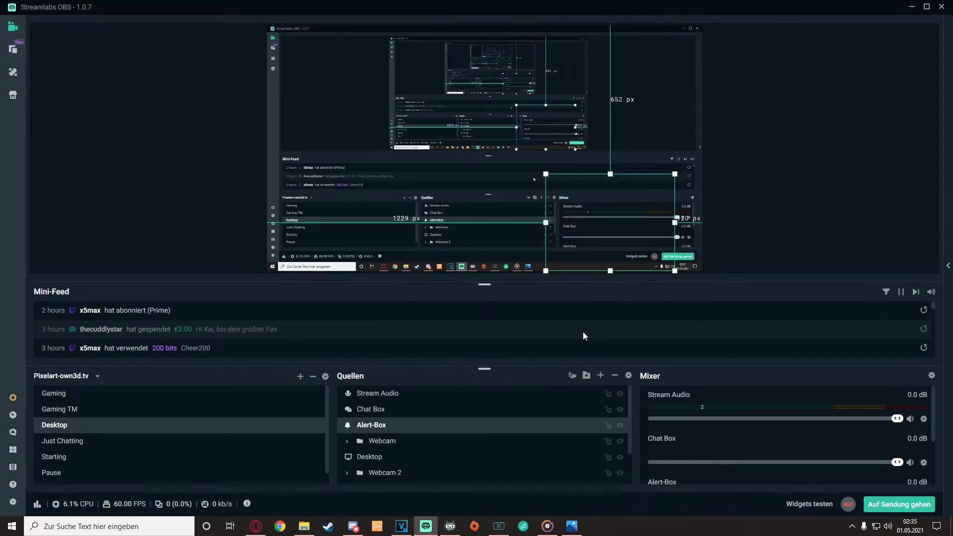
right_click(388, 426)
click(395, 353)
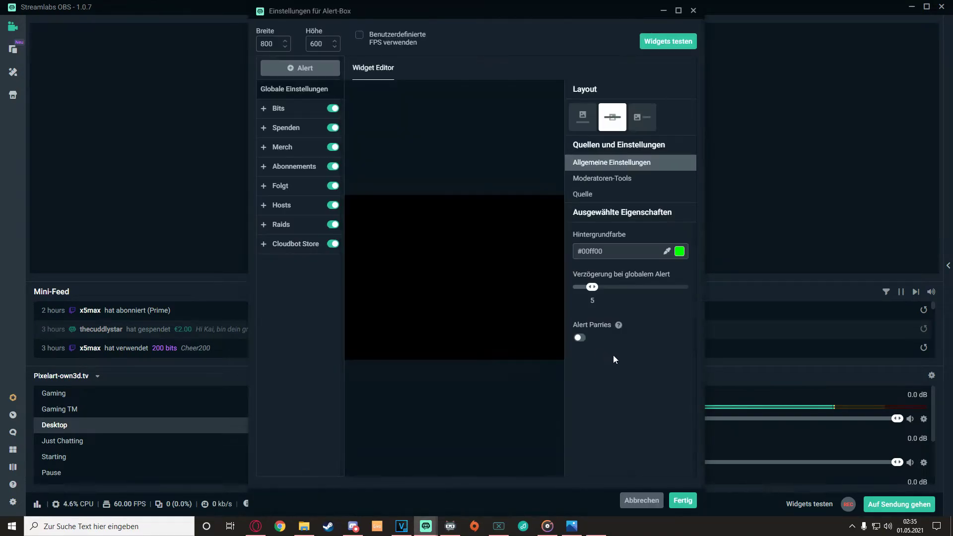
click(267, 110)
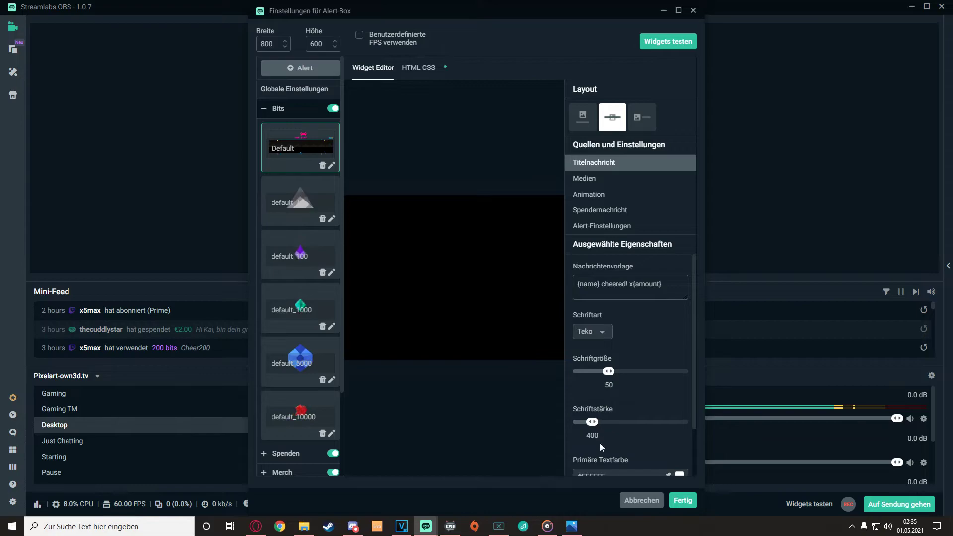
click(680, 502)
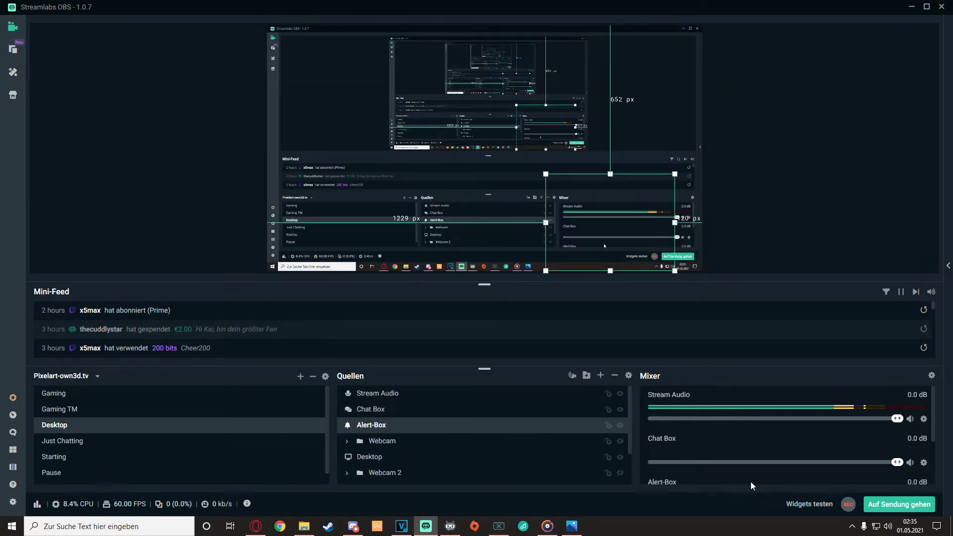
click(809, 506)
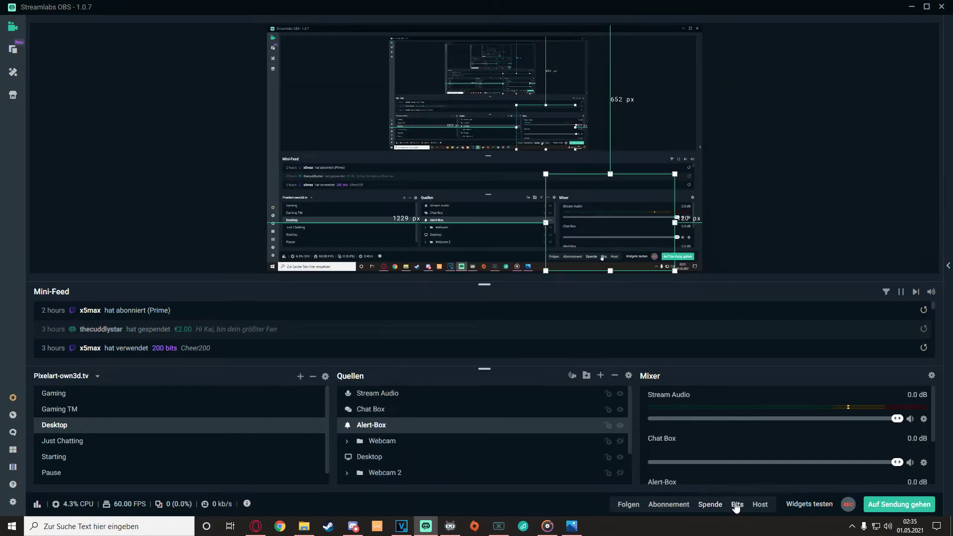